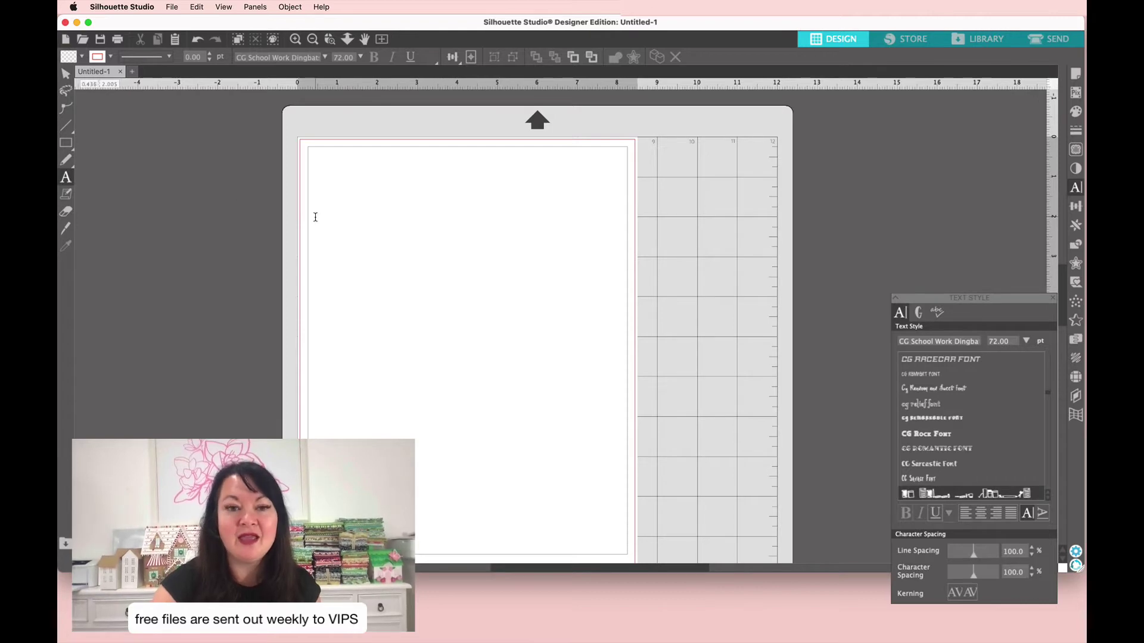
Enter the letters of the alphabet as text on the page in the 72 pt CG School Work Dingbats font.
click(398, 257)
text(abcdefghijk lm)
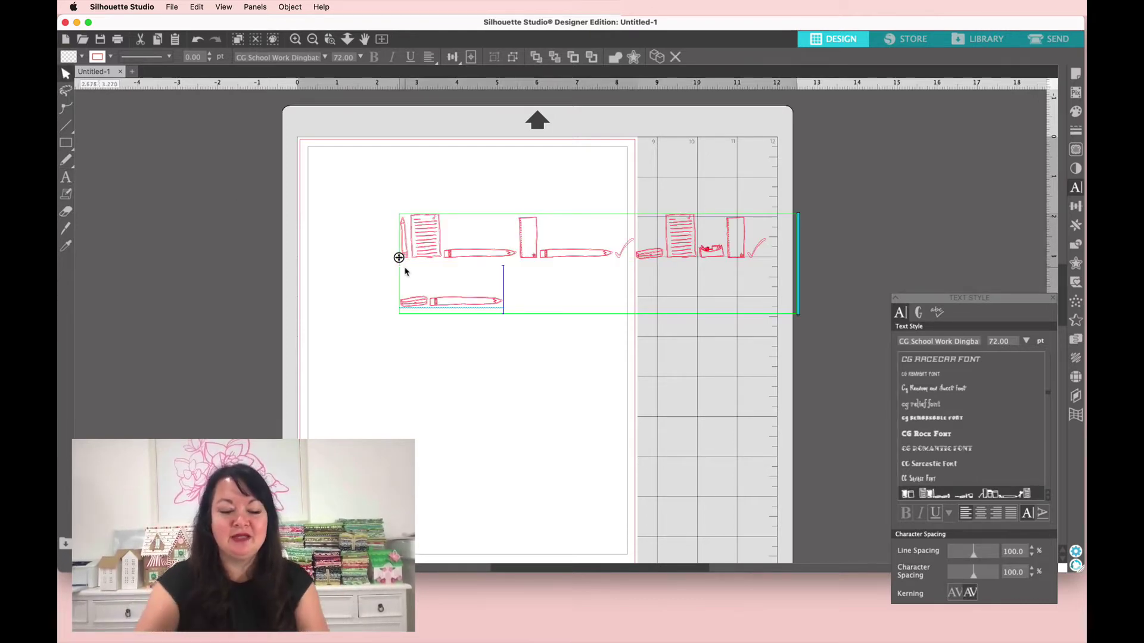
text(nopqrst)
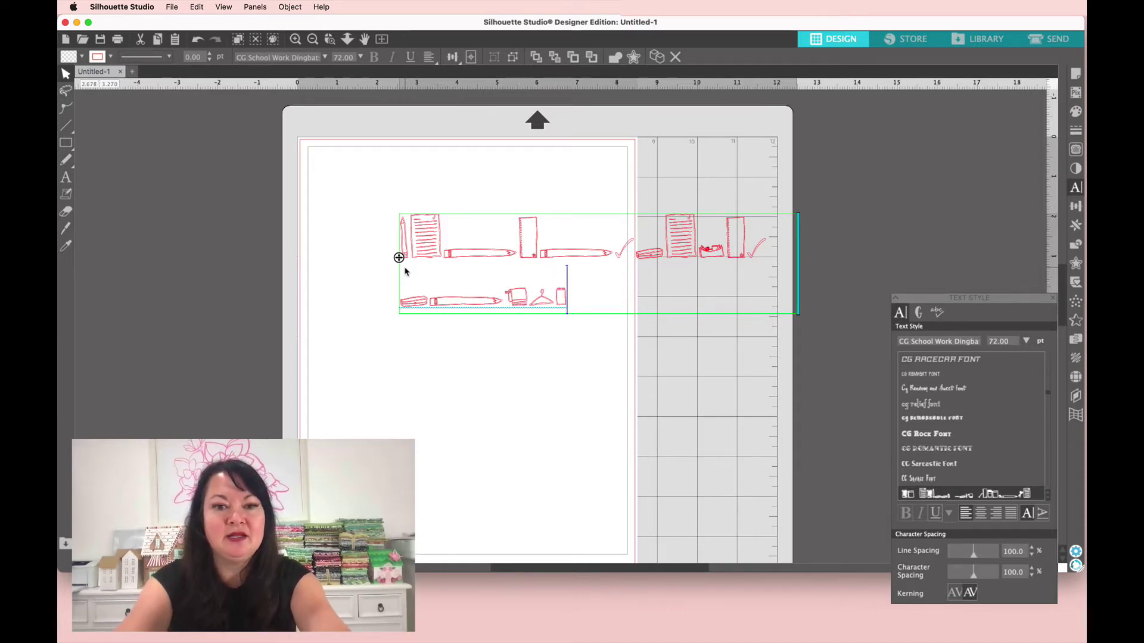
text(uvw)
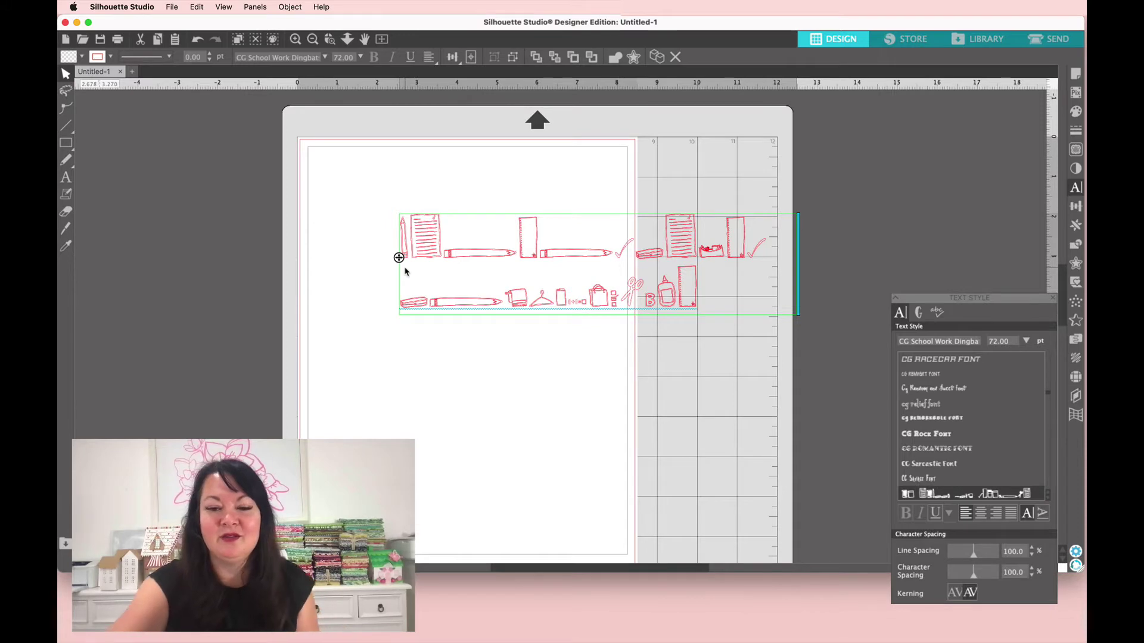
Delete every dingbat character from the text except the glue bottle.
key(BackSpace)
key(Left)
key(BackSpace)
key(BackSpace)
key(BackSpace)
key(BackSpace)
key(BackSpace)
key(BackSpace)
key(BackSpace)
key(BackSpace)
key(BackSpace)
key(BackSpace)
key(BackSpace)
key(BackSpace)
key(BackSpace)
key(BackSpace)
key(BackSpace)
key(BackSpace)
key(BackSpace)
key(BackSpace)
key(BackSpace)
key(BackSpace)
key(BackSpace)
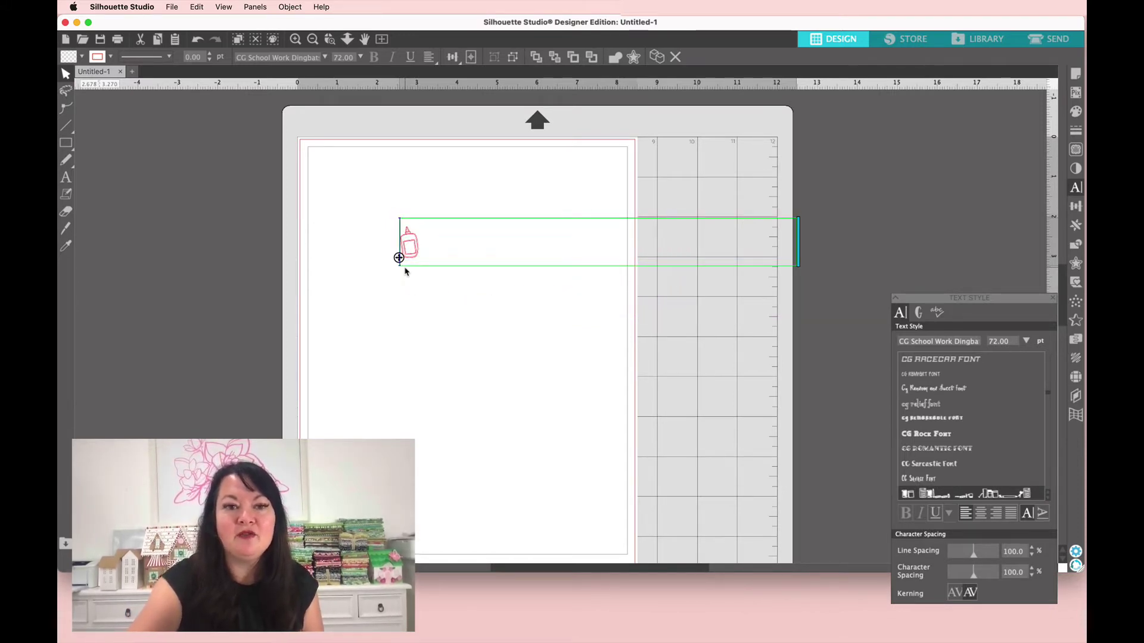
Enlarge the glue bottle text to about 135 pt and move it closer to the page's left edge.
click(395, 326)
click(408, 246)
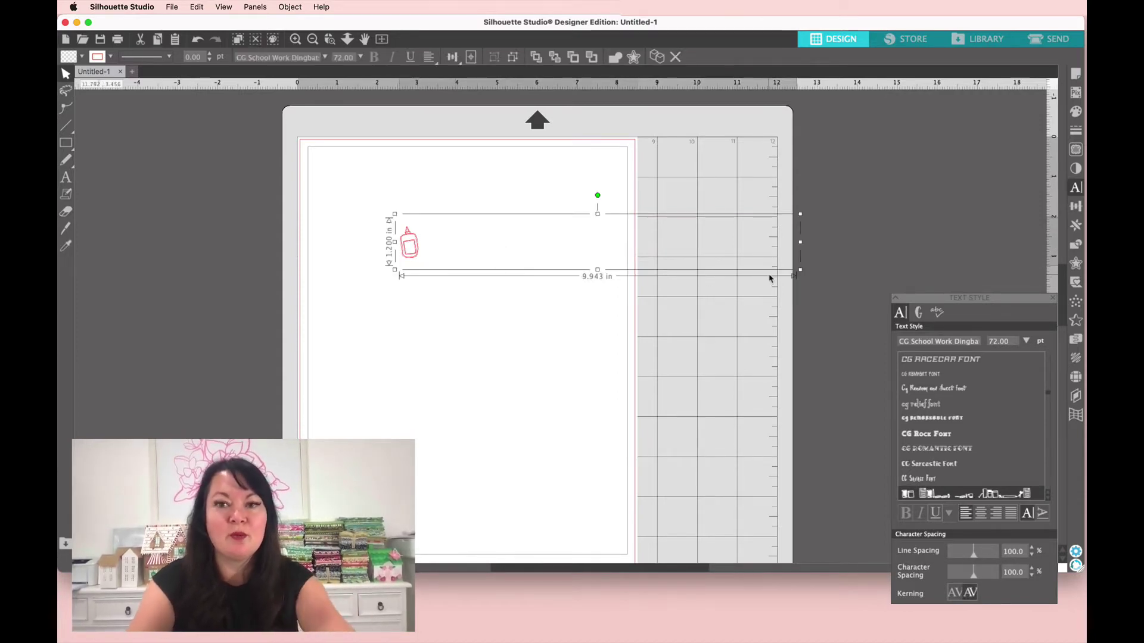
drag(800, 269, 937, 377)
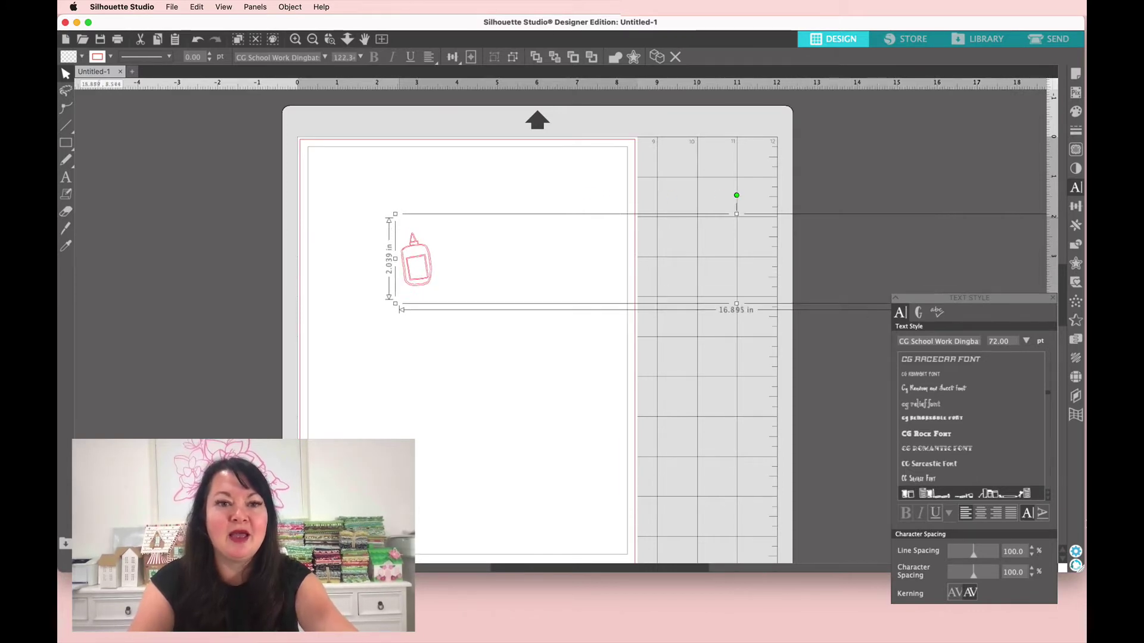
scroll(417, 298, right, 2)
click(378, 281)
drag(382, 279, 348, 272)
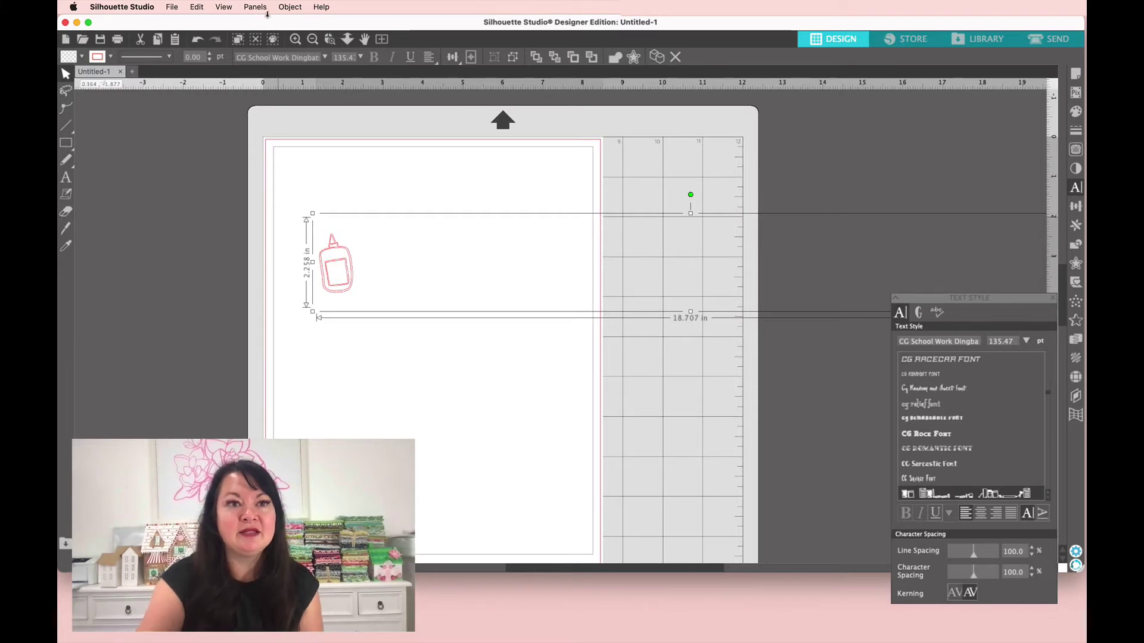
Ungroup the glue bottle text and release its compound path into separate outlines.
click(290, 7)
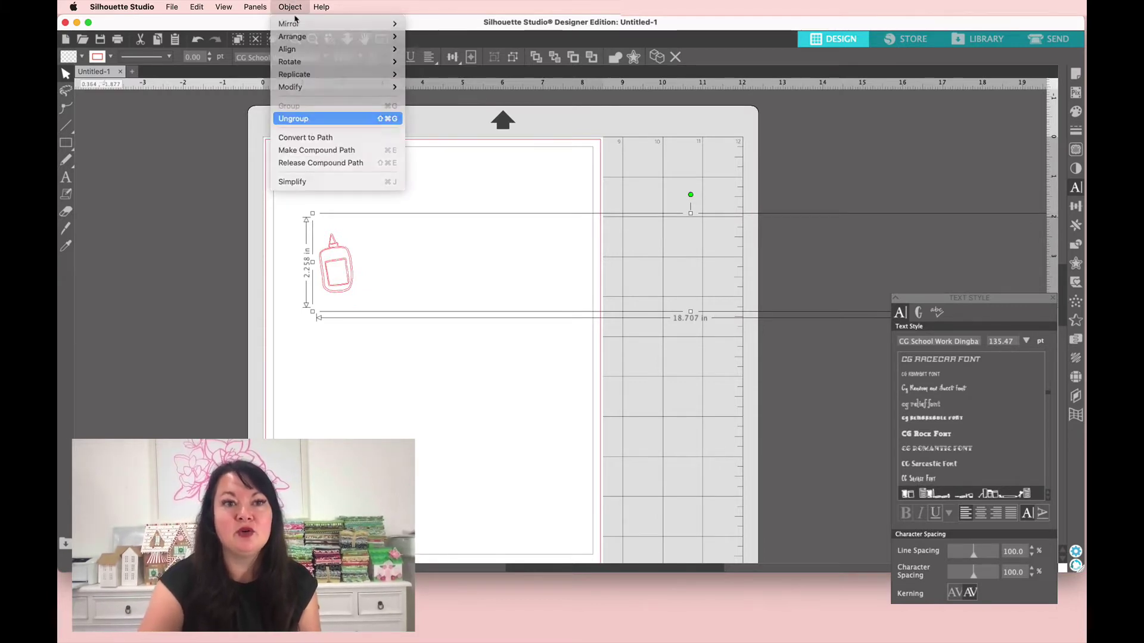
click(300, 119)
click(290, 7)
click(317, 167)
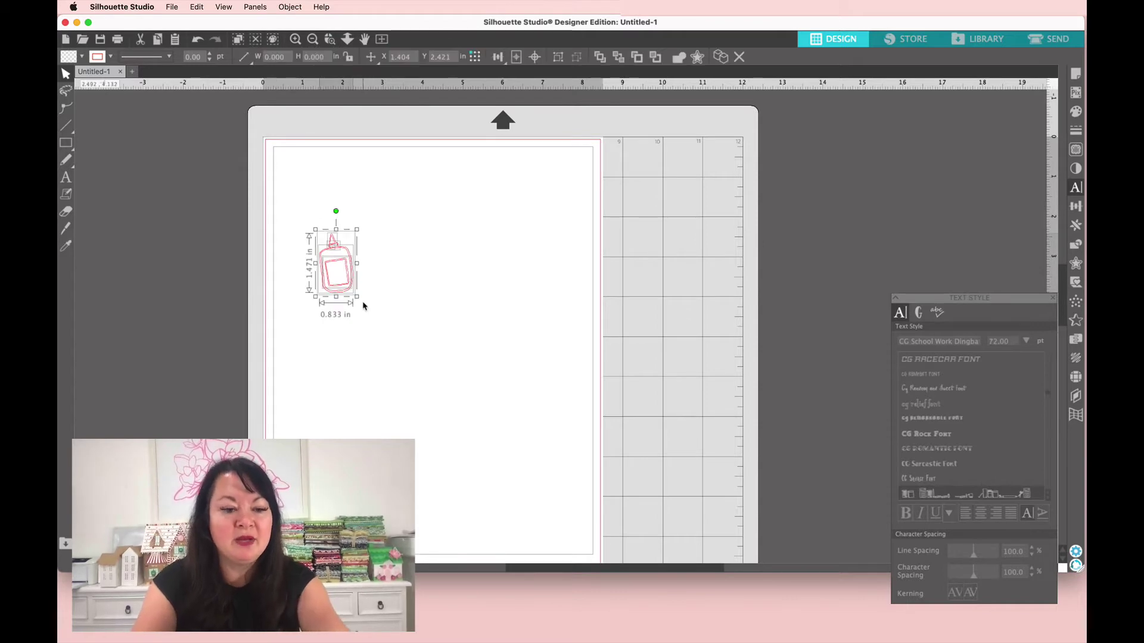
Enlarge the glue bottle outlines to about 2.49 by 4.40 in, move them up the page and deselect them.
drag(357, 295, 459, 395)
drag(388, 316, 391, 270)
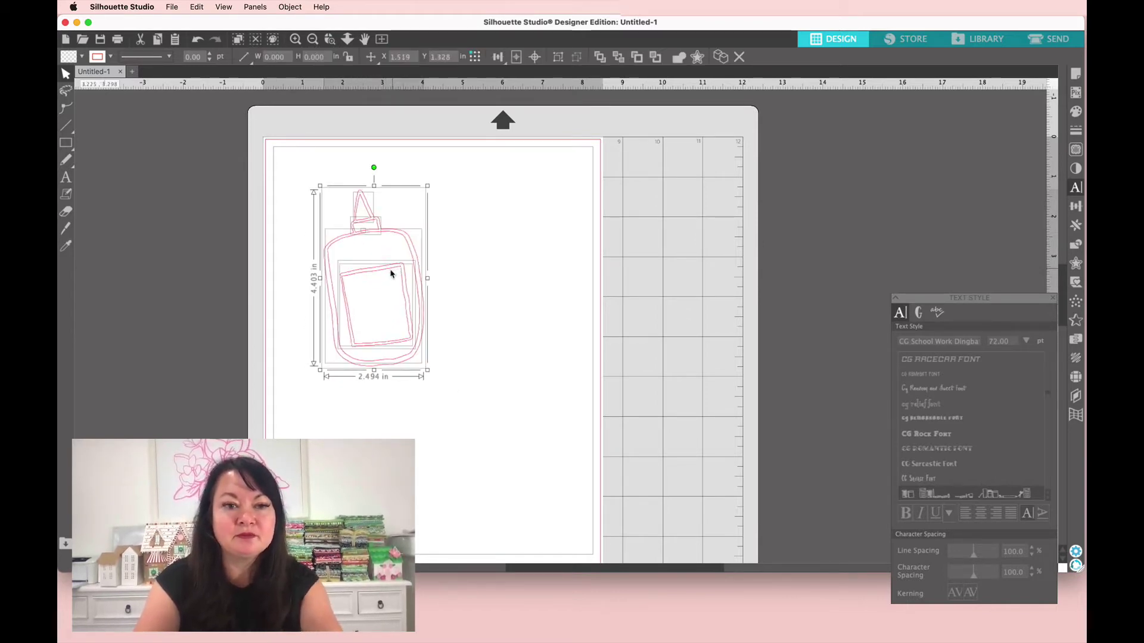
click(481, 288)
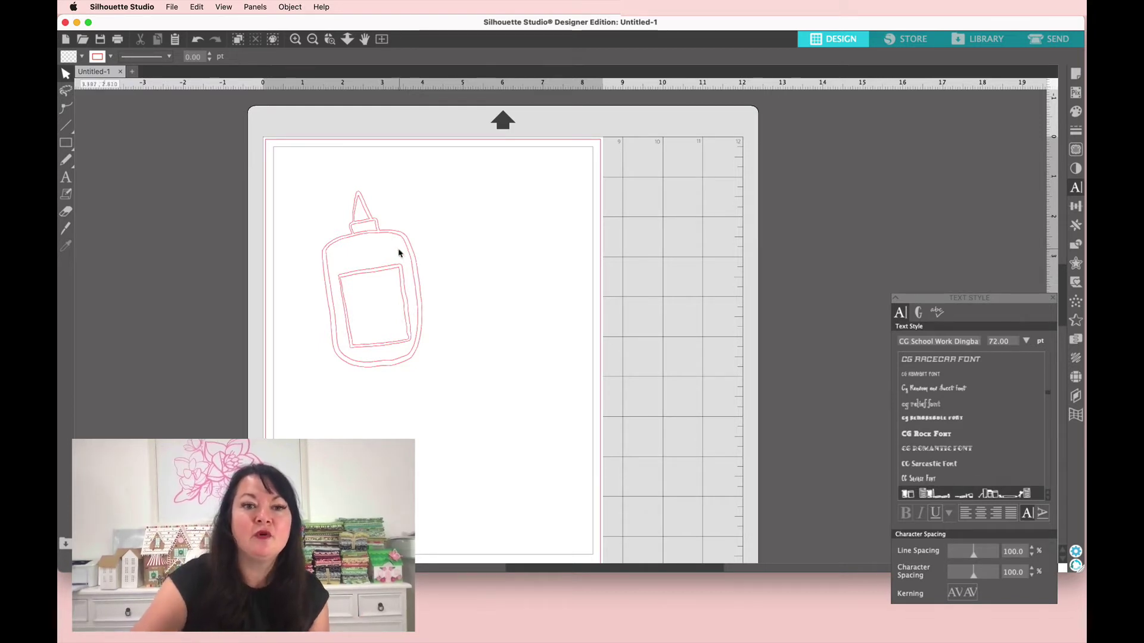
Move the inner duplicate outlines of the bottle body, label and nozzle off the page to its left.
drag(410, 252, 224, 233)
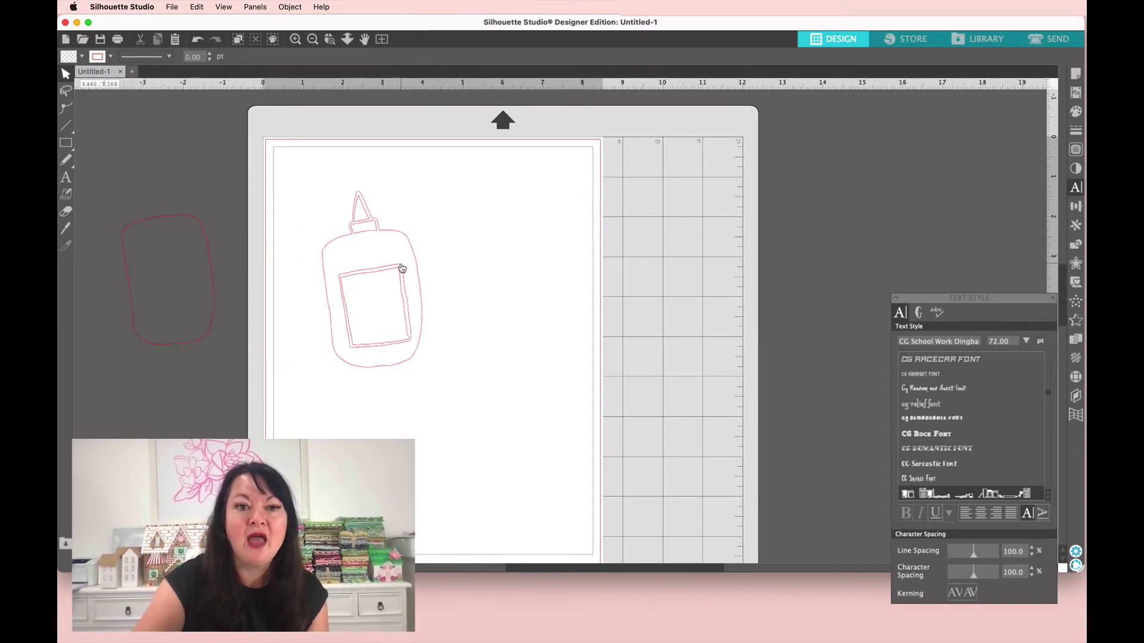
drag(402, 266, 212, 139)
click(309, 232)
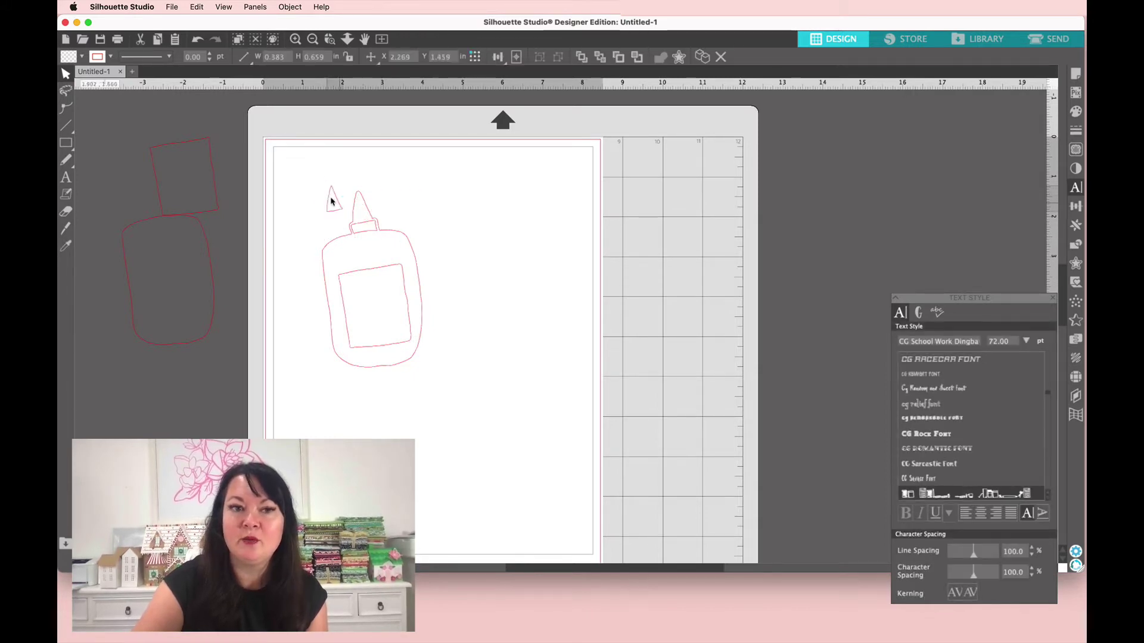
drag(330, 196, 238, 149)
click(324, 214)
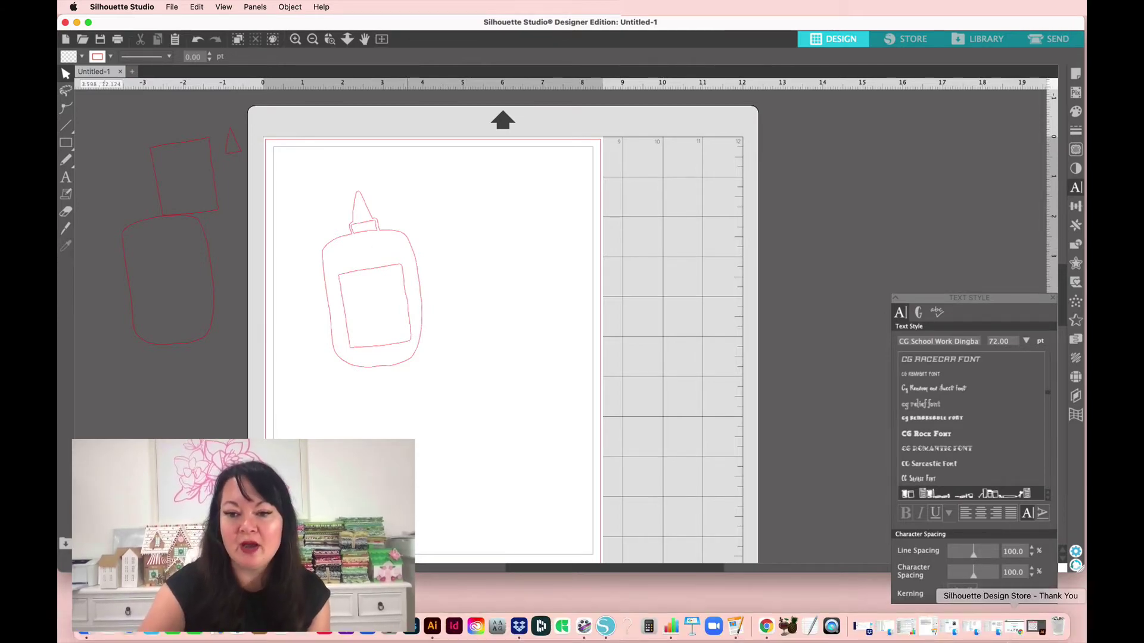
Switch to Adobe Illustrator and examine the dingbat drawings in the School Work Dingbats preview.
click(1034, 627)
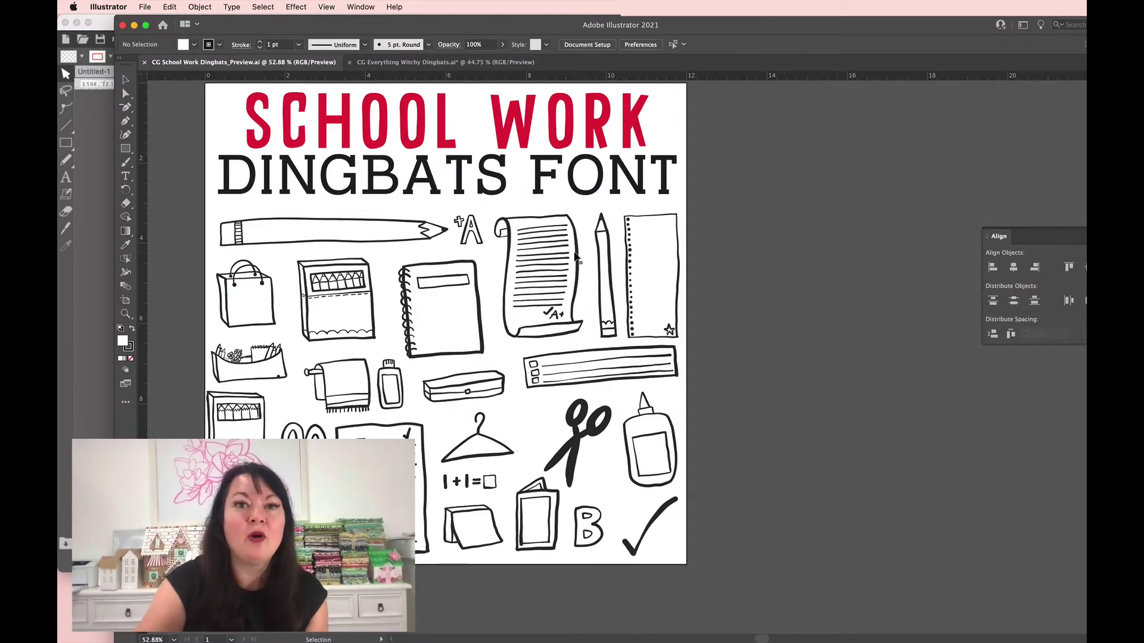
drag(530, 24, 474, 25)
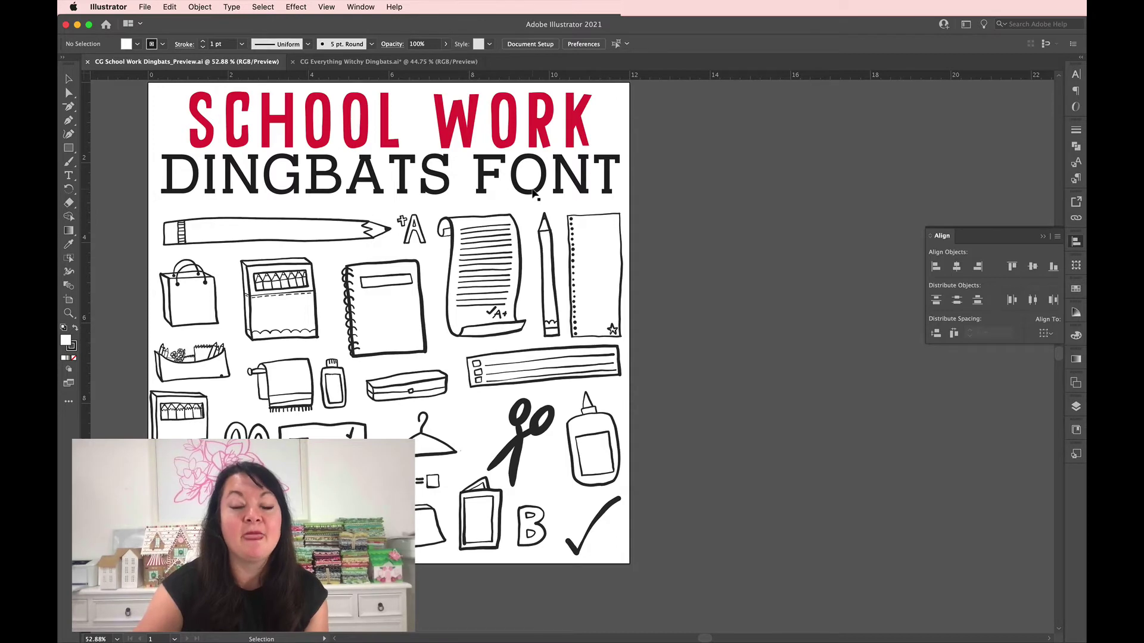
scroll(549, 216, up, 1)
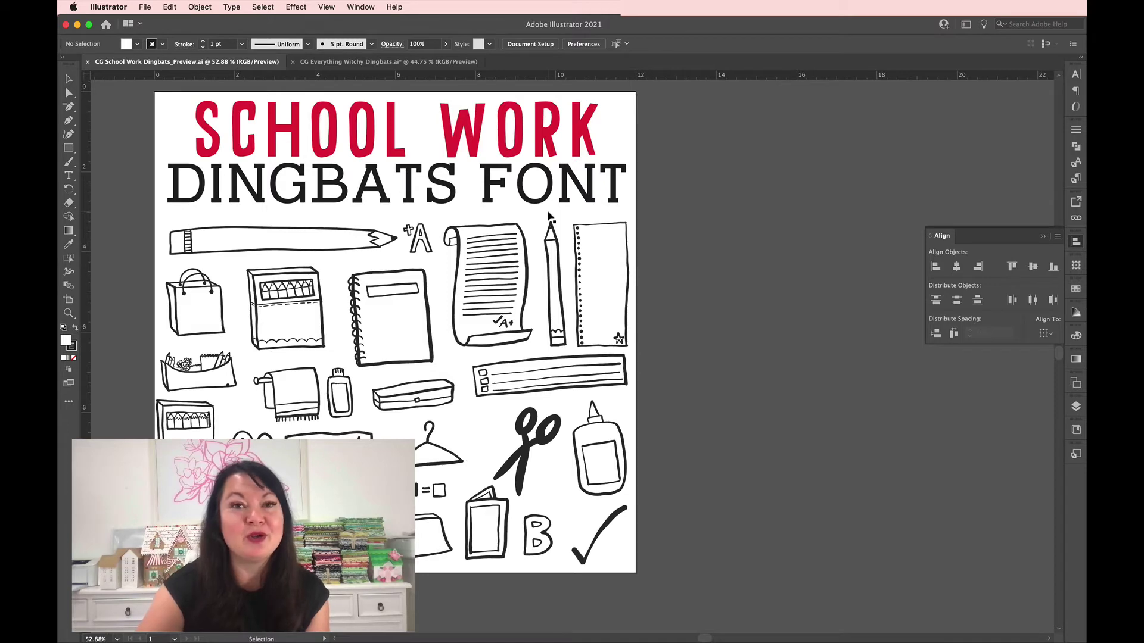
scroll(550, 236, up, 1)
scroll(550, 237, left, 1)
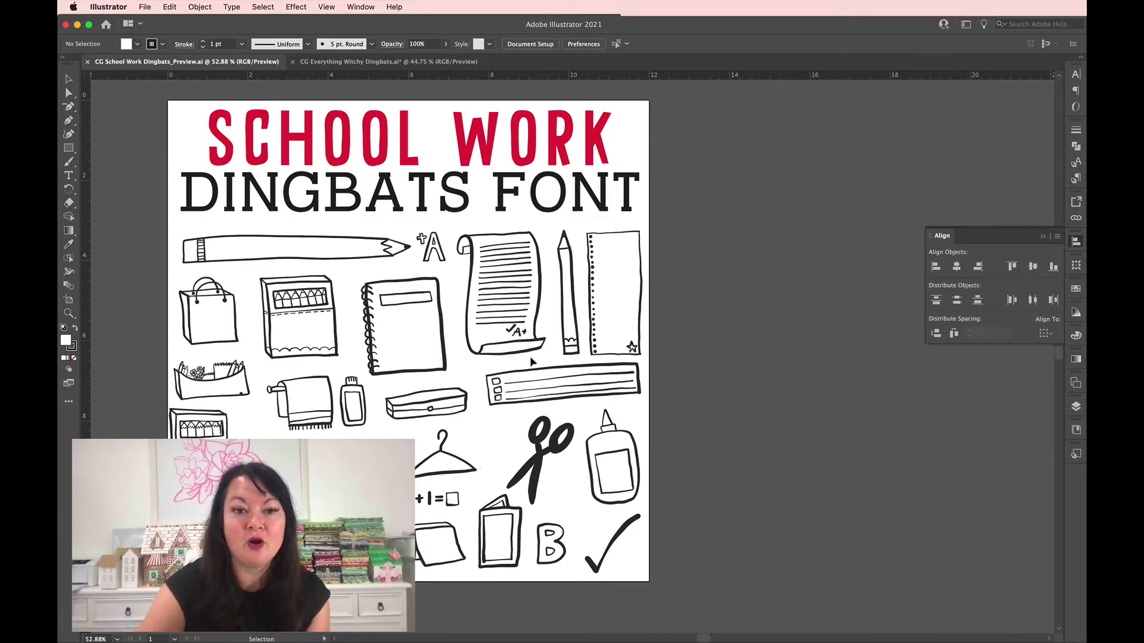
click(598, 419)
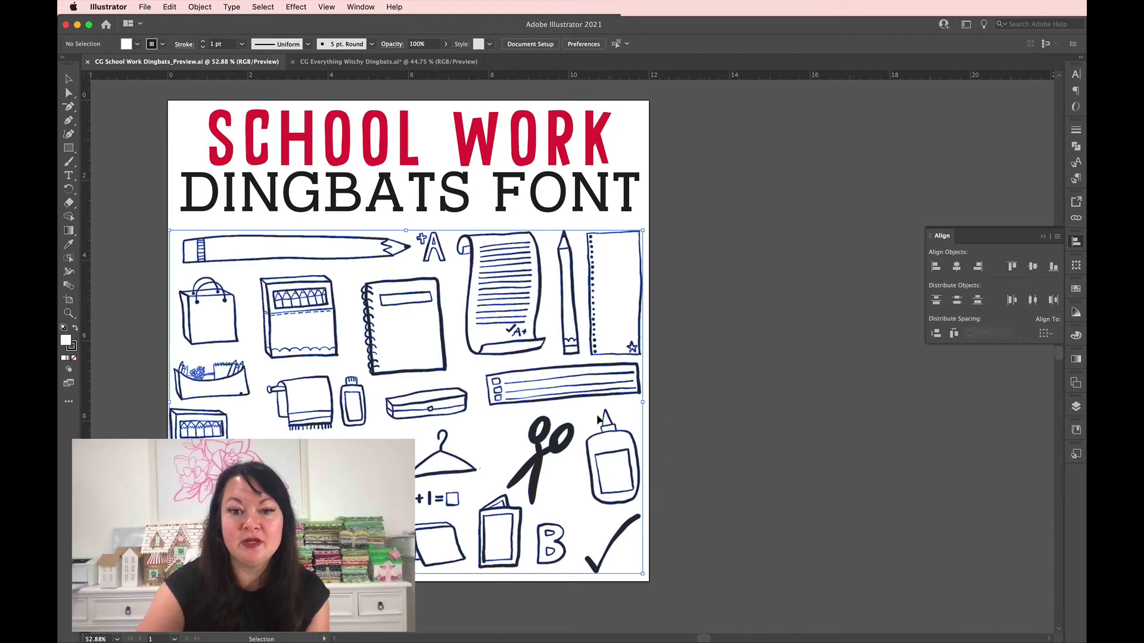
click(645, 483)
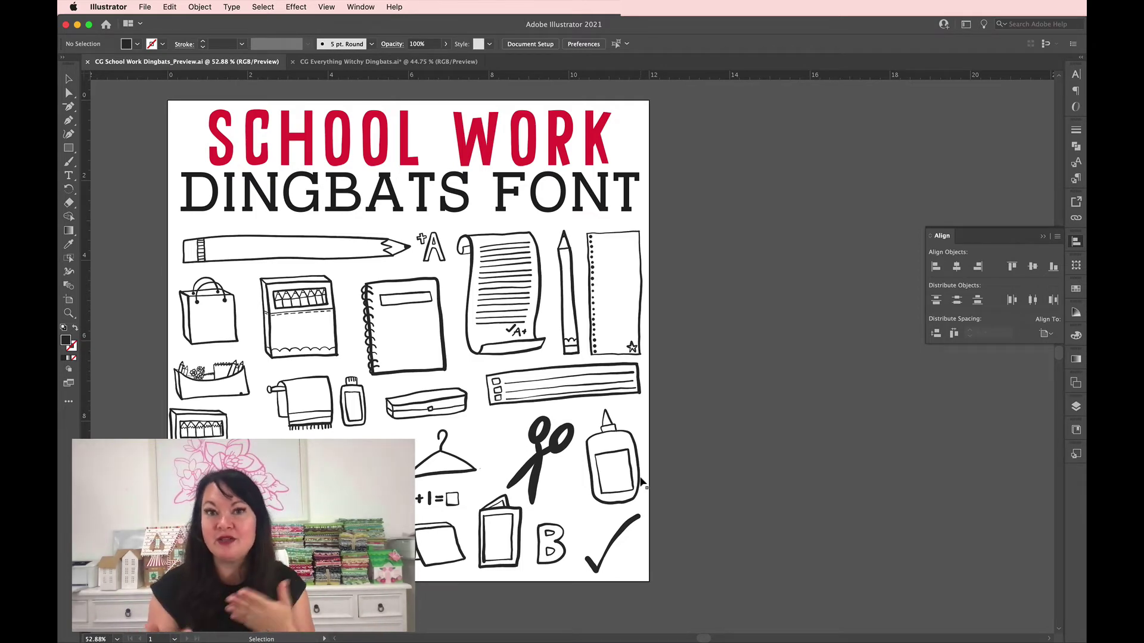
scroll(596, 357, down, 1)
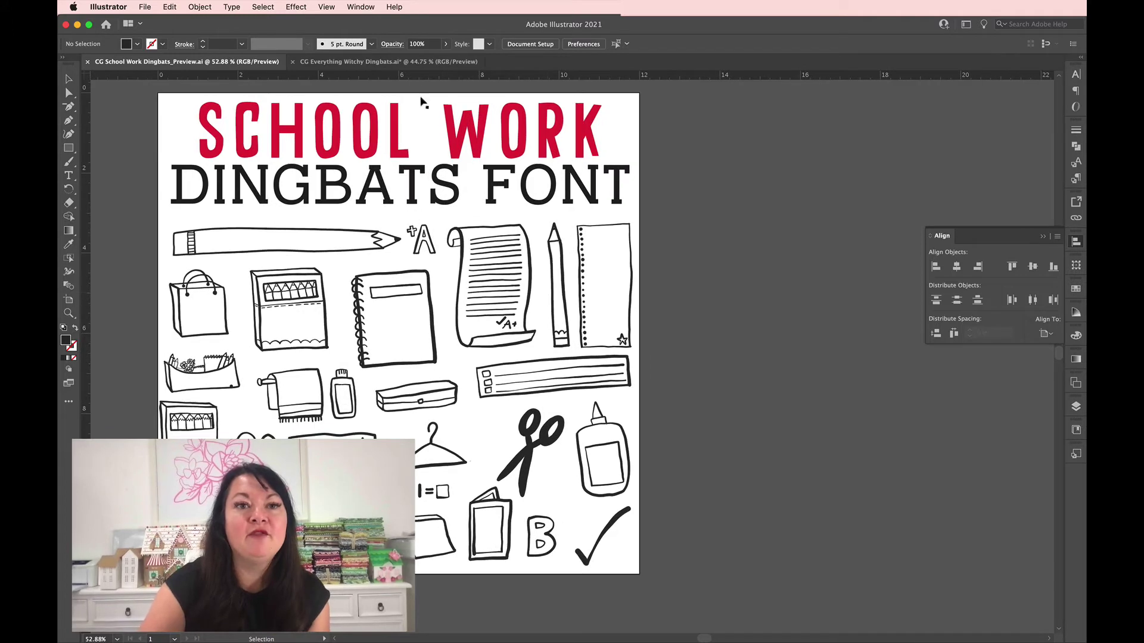
Look over the Everything Witchy Dingbats preview, go back to the School Work preview and minimize Illustrator to return to Silhouette Studio.
click(410, 62)
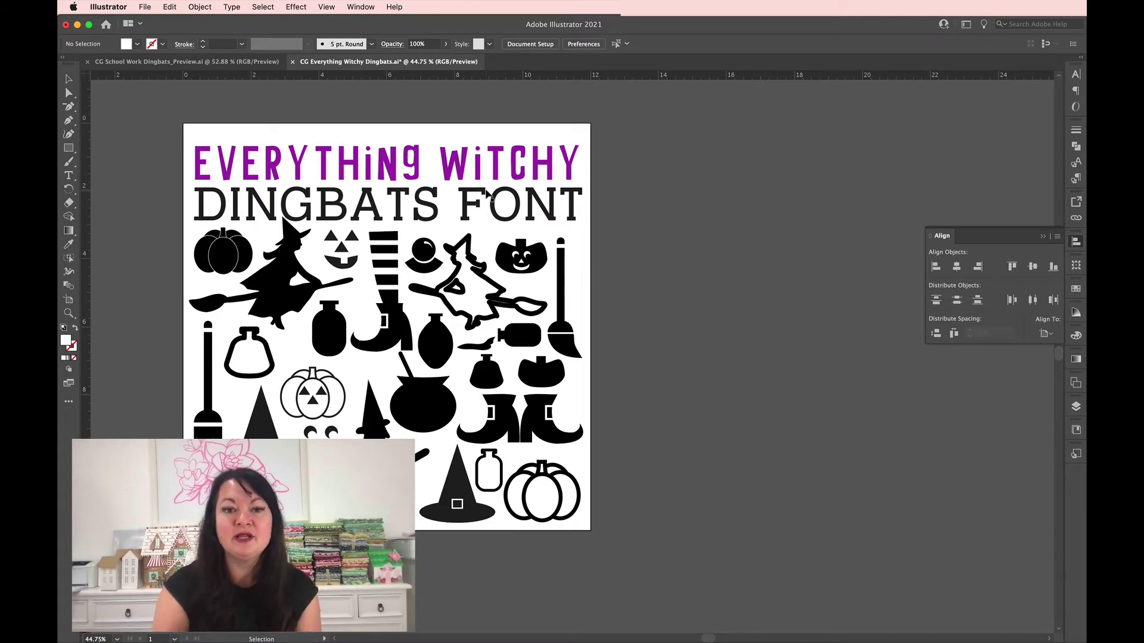
click(375, 427)
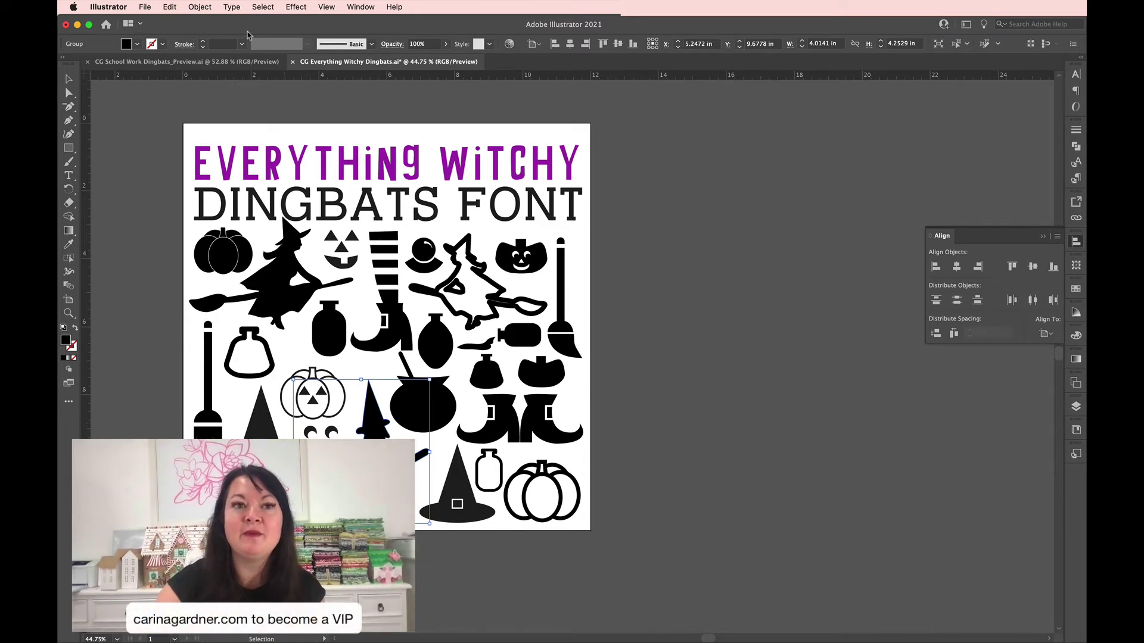
click(187, 62)
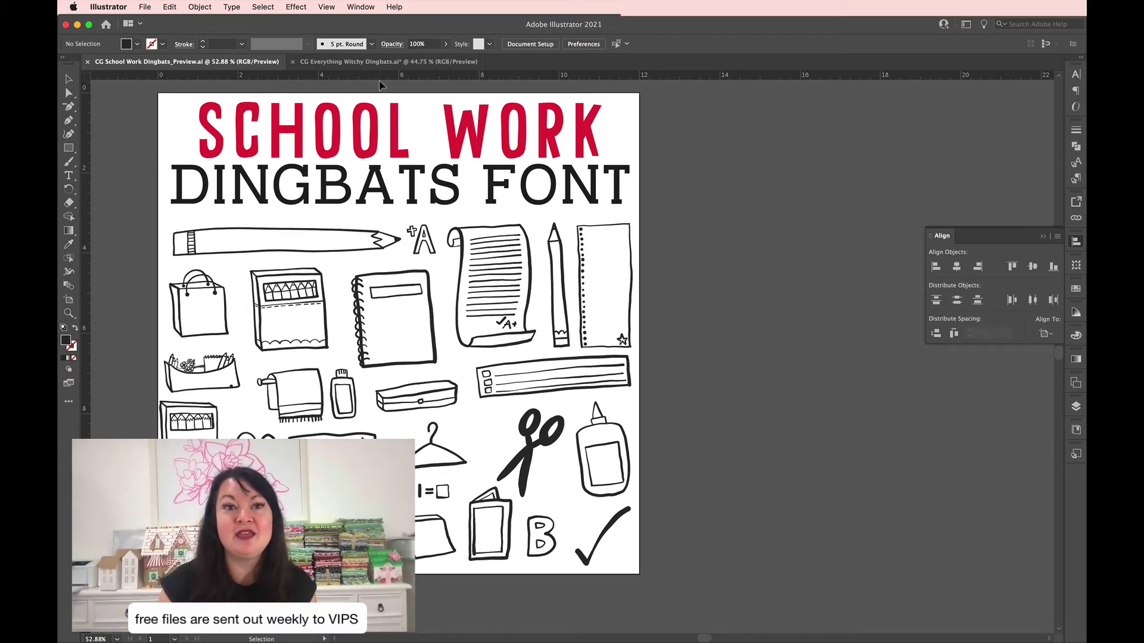
click(77, 25)
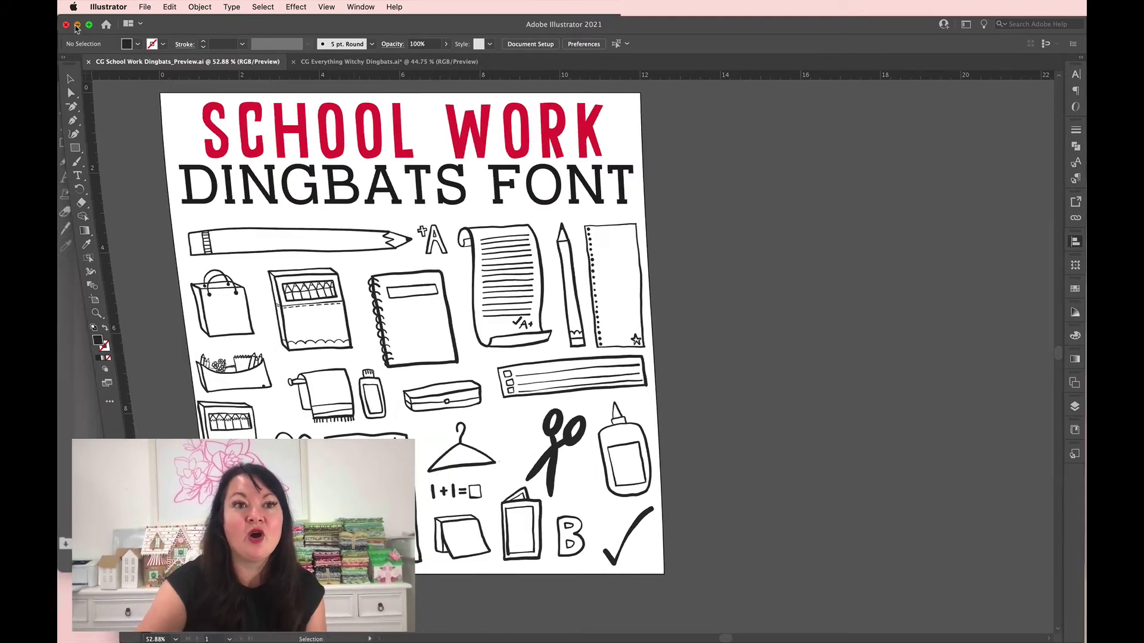
click(444, 250)
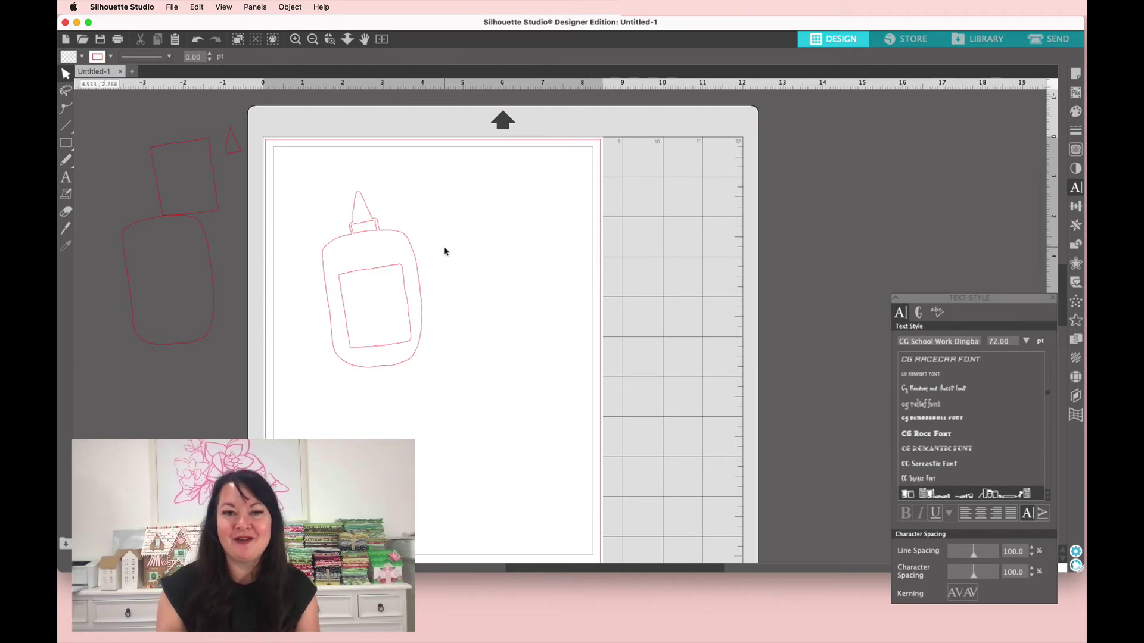
Move the bottle's cap and label outlines off the page and the remaining silhouette up to the page's upper-left corner.
mouse_move(364, 221)
mouse_down()
mouse_move(312, 191)
mouse_move(335, 187)
mouse_move(263, 257)
mouse_move(217, 396)
mouse_up()
click(420, 185)
drag(352, 308, 205, 494)
click(383, 352)
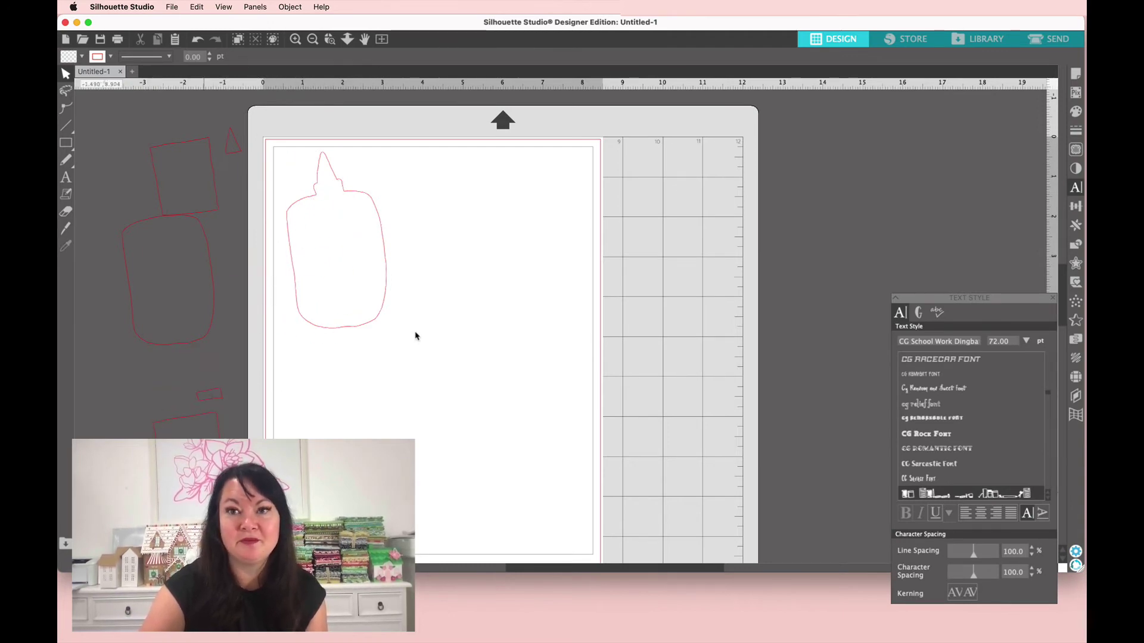
Open the send settings for cutting the glue bottle silhouette.
click(1055, 40)
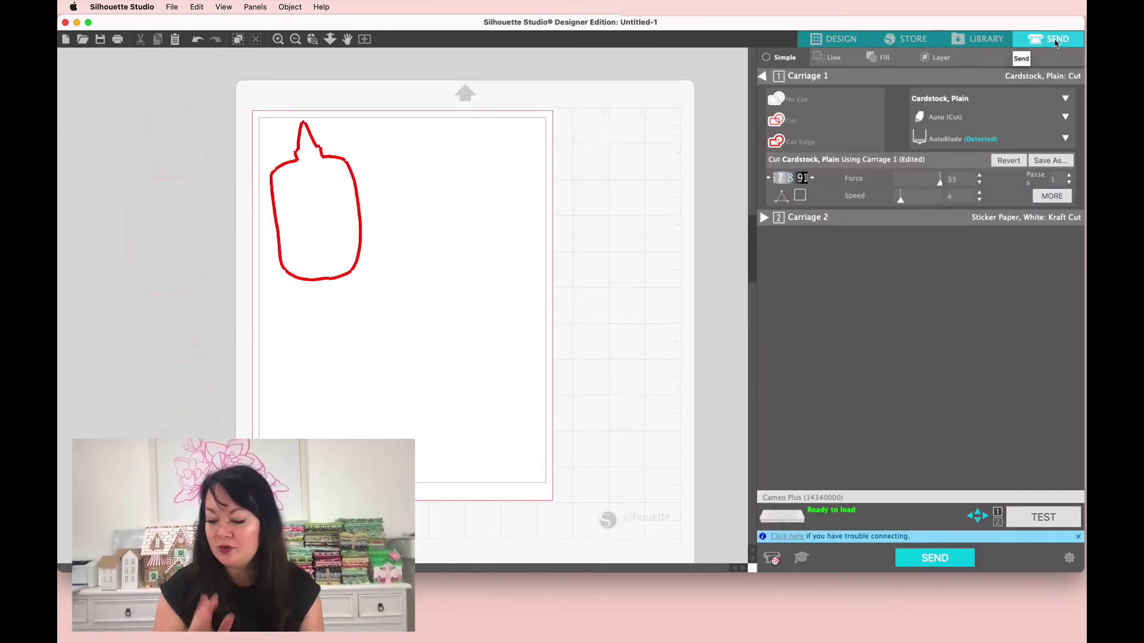